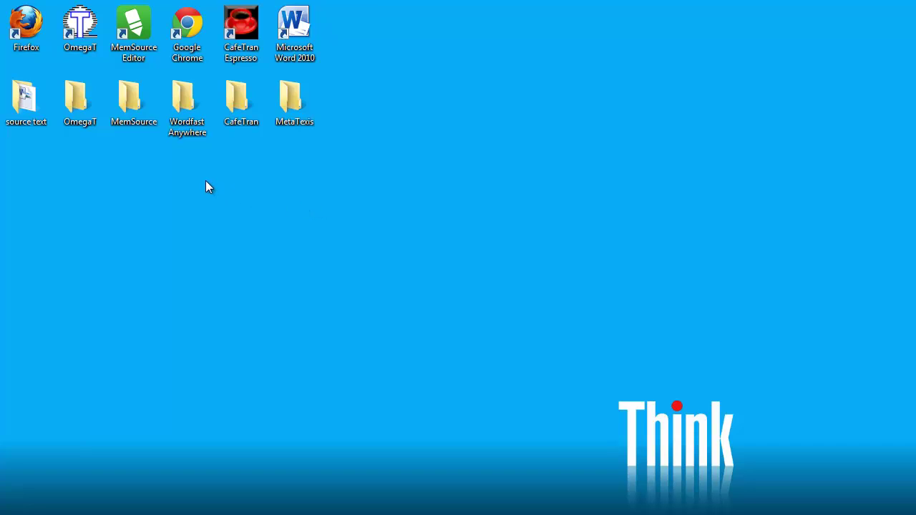
- Copy Eurobarometer.docx from the source text folder into the MetaTexis folder
{"action": "double_click", "coordinate": [30, 108]}
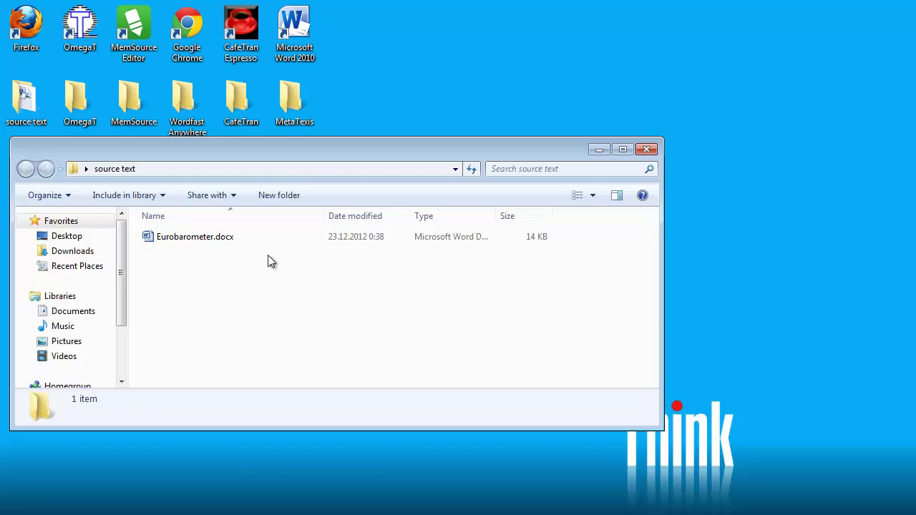
{"action": "left_click", "coordinate": [184, 240]}
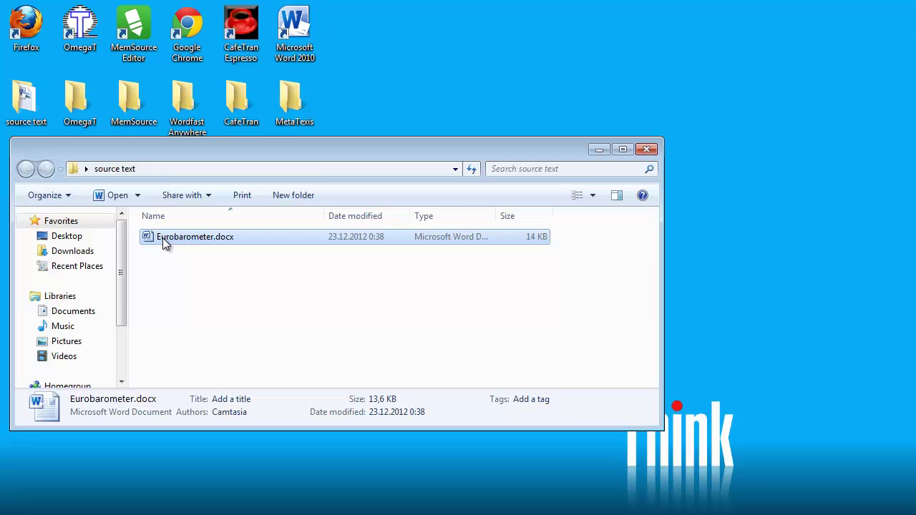
{"action": "left_click_drag", "start_coordinate": [162, 237], "coordinate": [294, 109]}
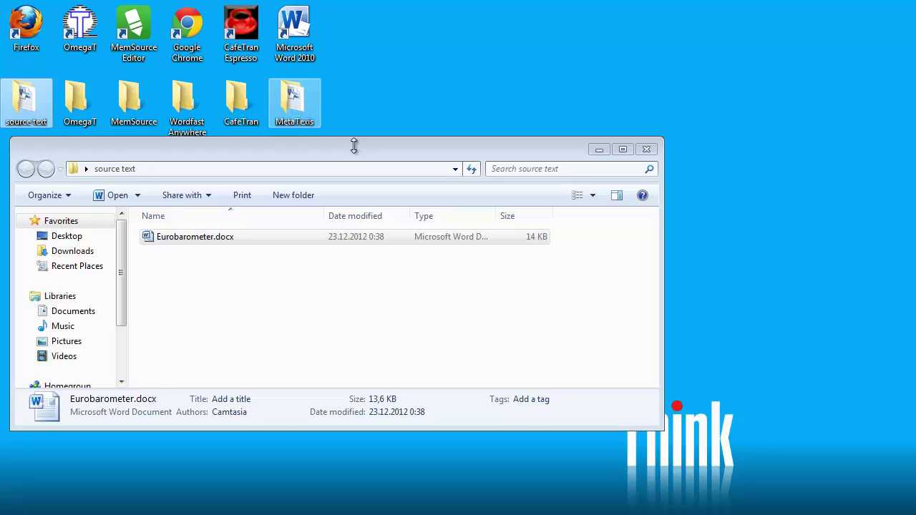
{"action": "left_click", "coordinate": [647, 148]}
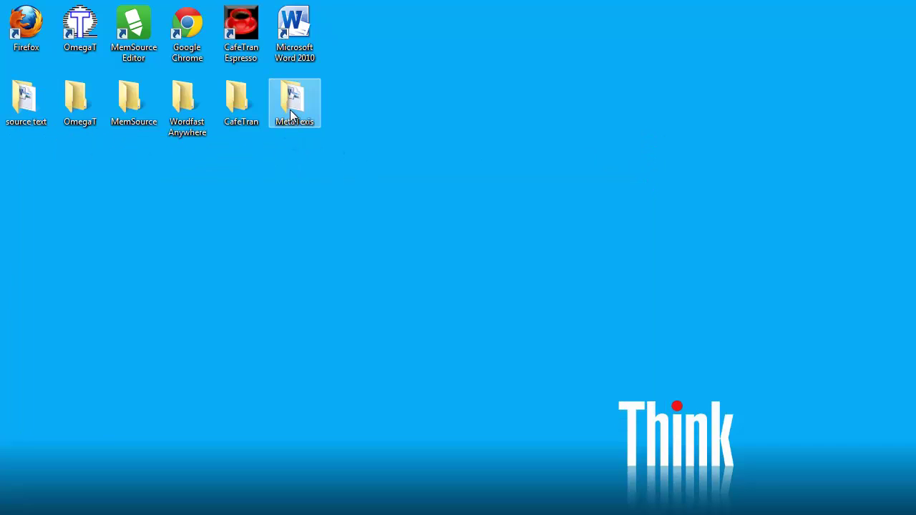
- Open the copied Eurobarometer.docx from the MetaTexis folder in Word
{"action": "double_click", "coordinate": [292, 110]}
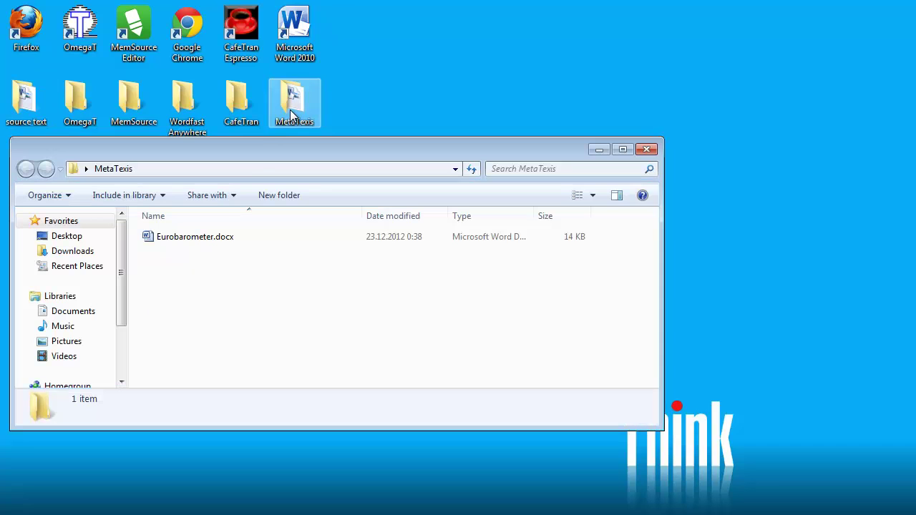
{"action": "left_click", "coordinate": [186, 235]}
{"action": "double_click", "coordinate": [186, 237]}
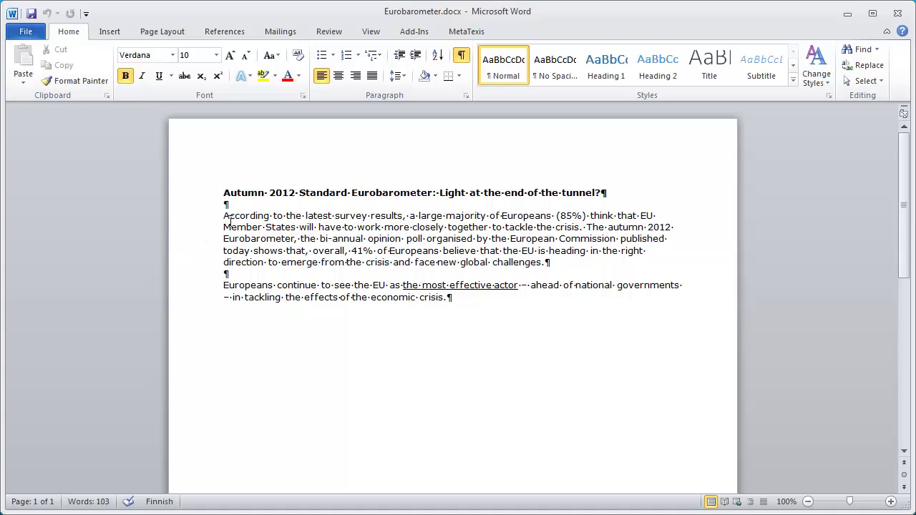
- Launch the MetaTexis start assistant from the MetaTexis tab's File menu
{"action": "left_click", "coordinate": [464, 34]}
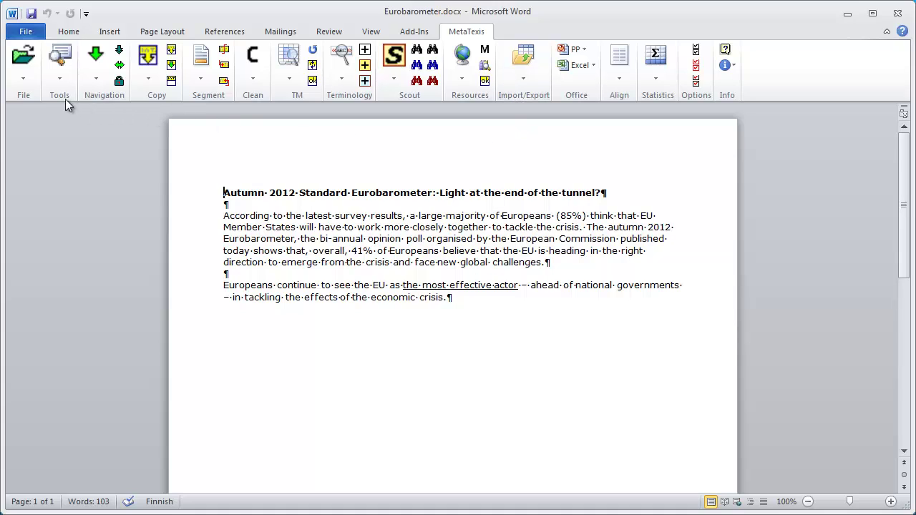
{"action": "left_click", "coordinate": [22, 80]}
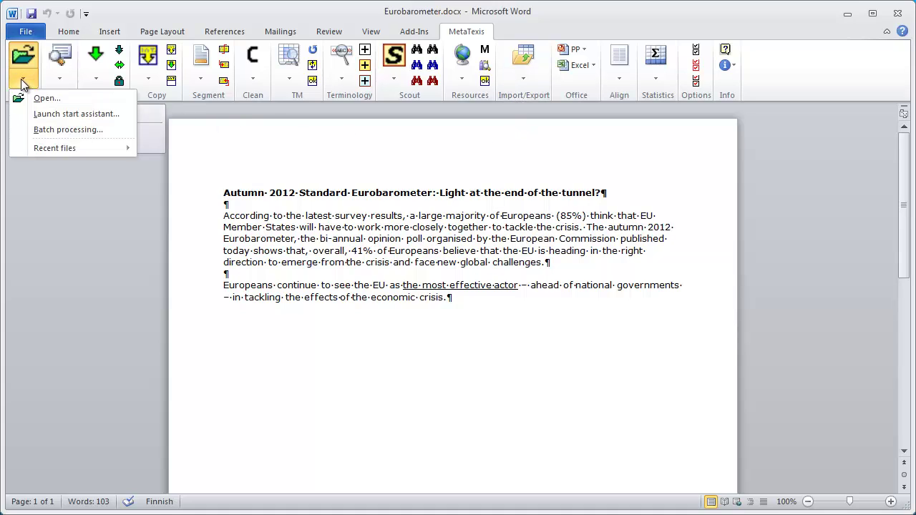
{"action": "left_click", "coordinate": [55, 120]}
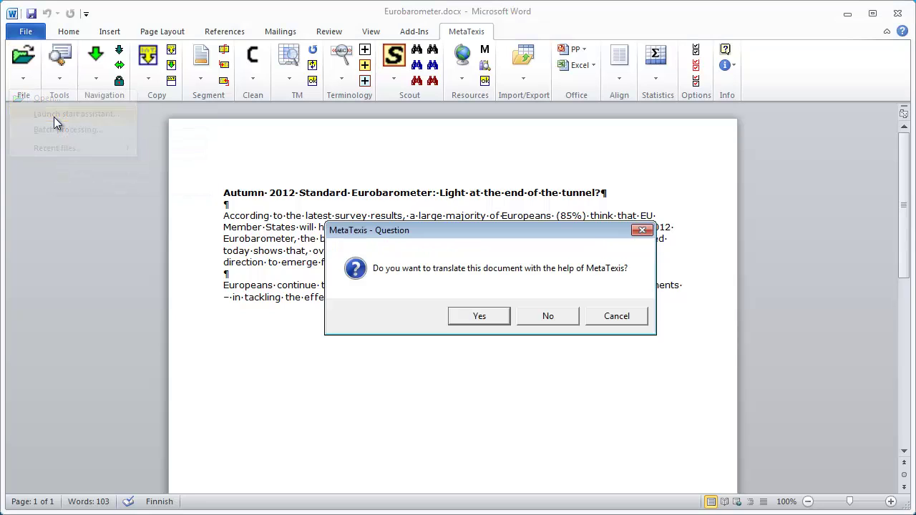
- Confirm translation and accept the default document type, English-French languages, translation memory and glossary
{"action": "left_click", "coordinate": [484, 315]}
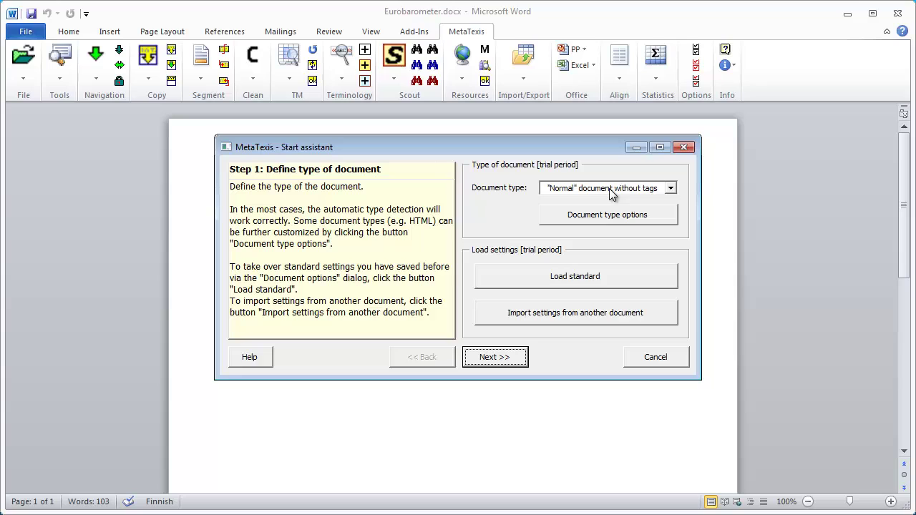
{"action": "left_click", "coordinate": [500, 360]}
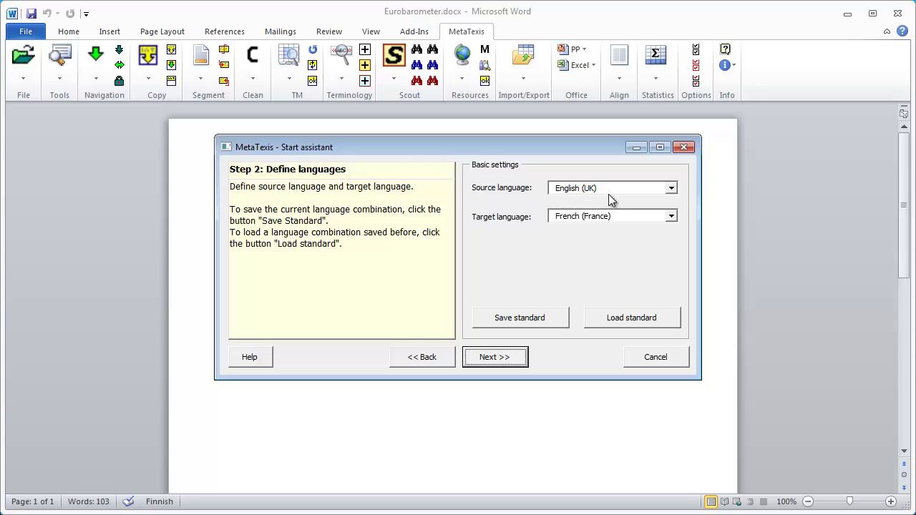
{"action": "left_click", "coordinate": [499, 362]}
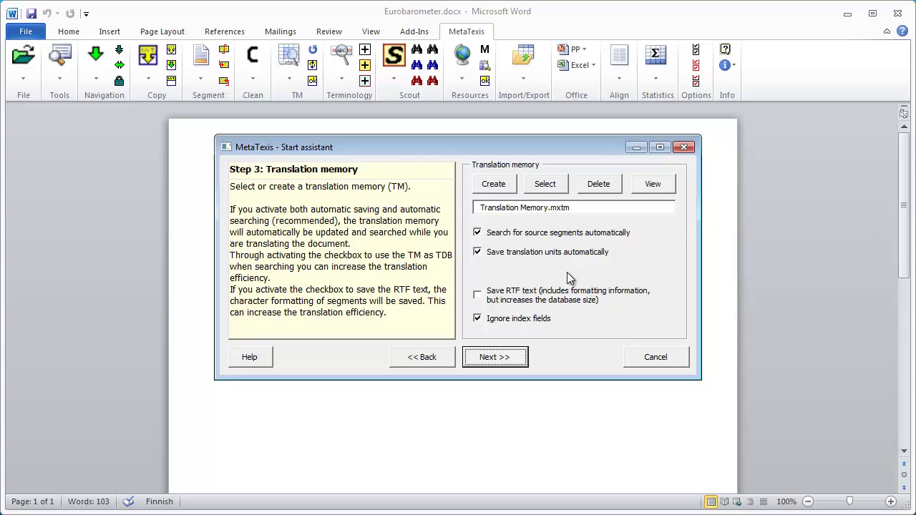
{"action": "left_click", "coordinate": [501, 362]}
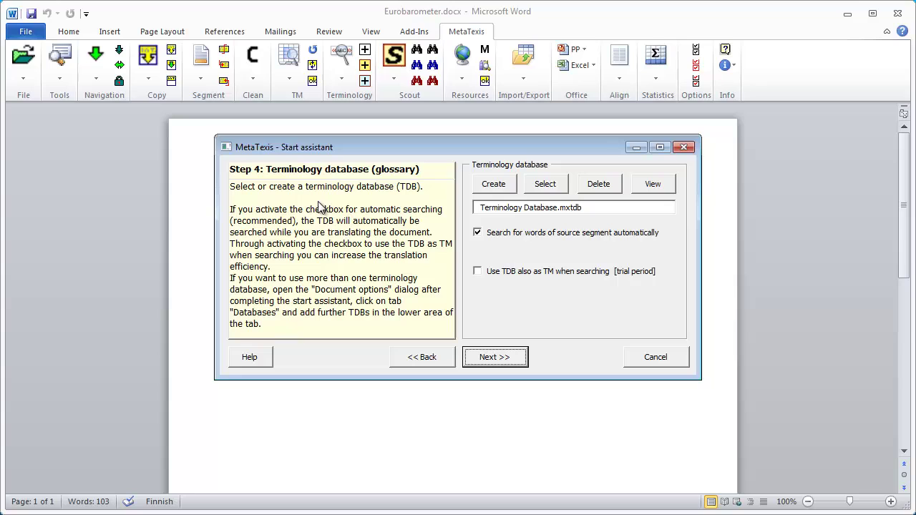
{"action": "left_click", "coordinate": [496, 362]}
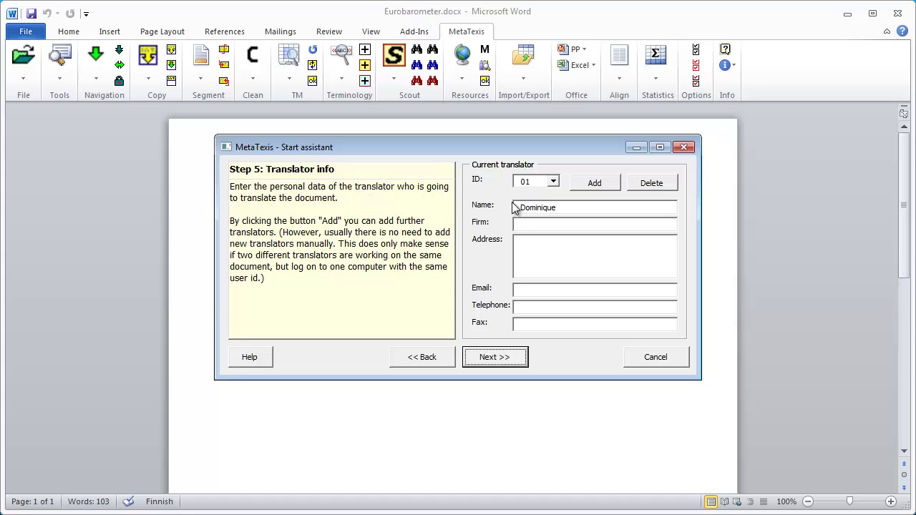
- Accept the translator info to reach the Choose action step
{"action": "left_click", "coordinate": [495, 356]}
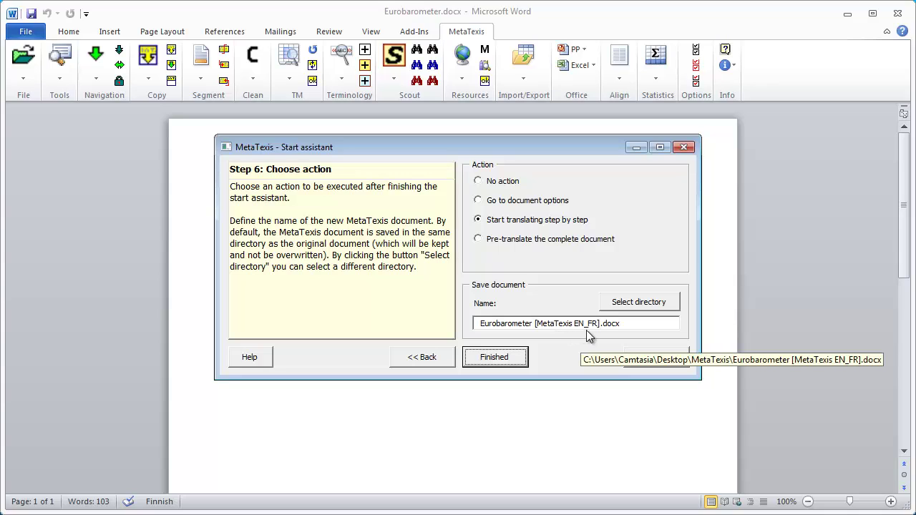
- Finish the assistant, then save the title unit and open the next translation unit
{"action": "left_click", "coordinate": [490, 359]}
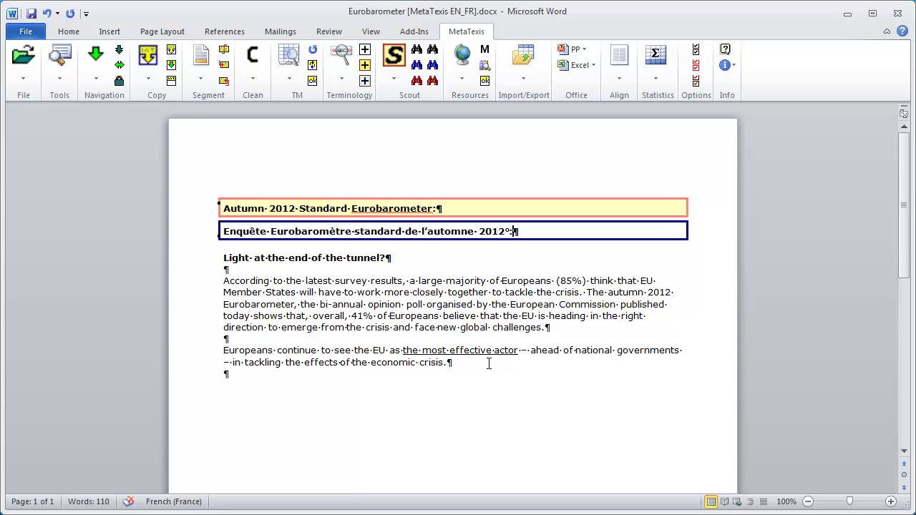
{"action": "left_click", "coordinate": [96, 80]}
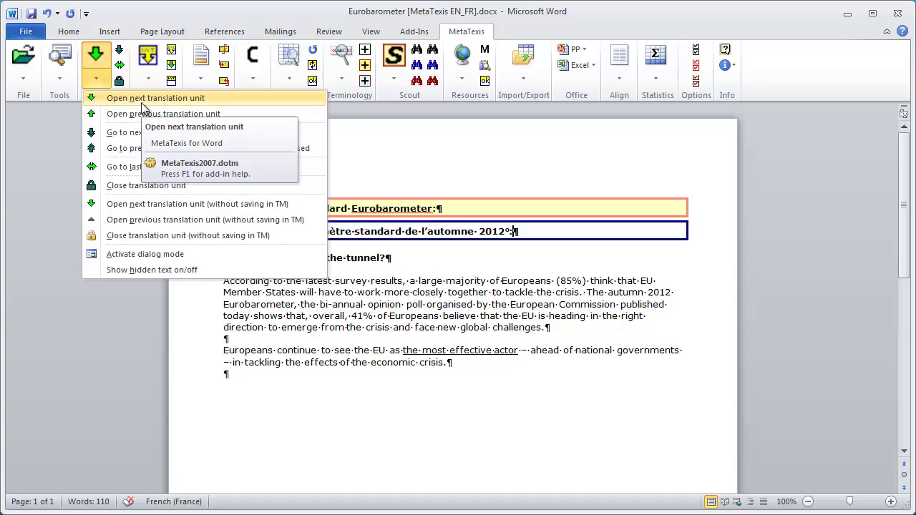
{"action": "left_click", "coordinate": [139, 100]}
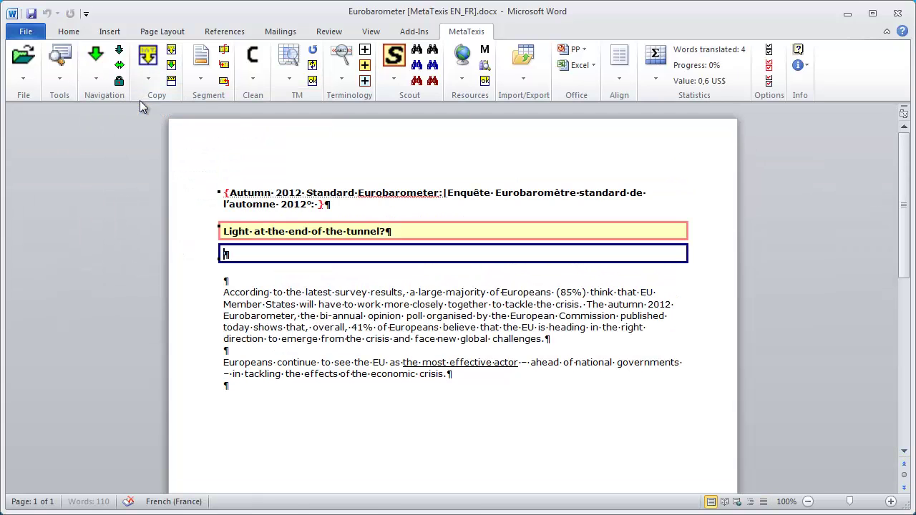
- Translate the heading as 'enfin le bout du tunnel ?' and save it
{"action": "left_click", "coordinate": [415, 32]}
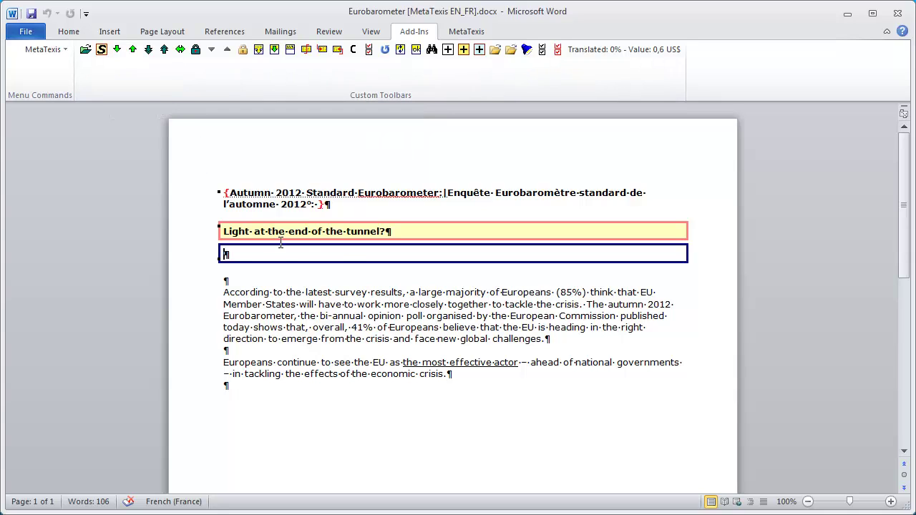
{"action": "type", "text": "enfin le bout du tunnel ?"}
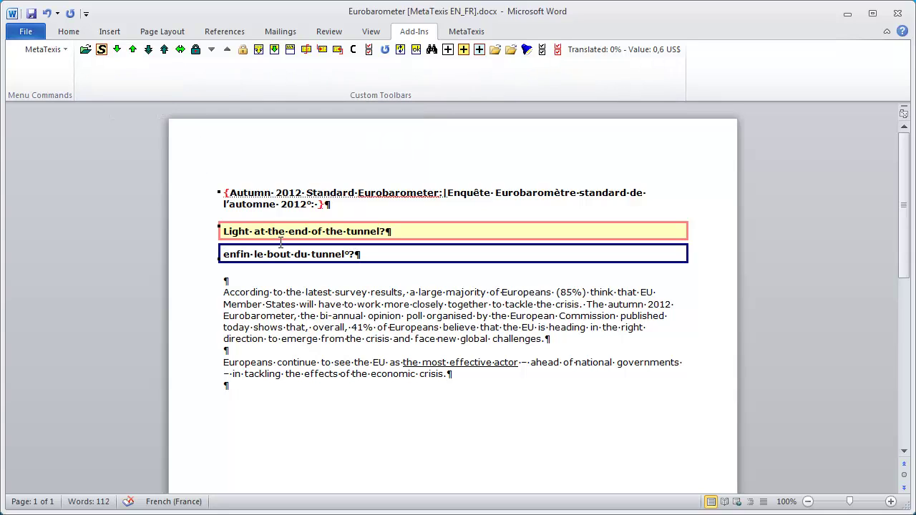
{"action": "key", "text": "alt+Down"}
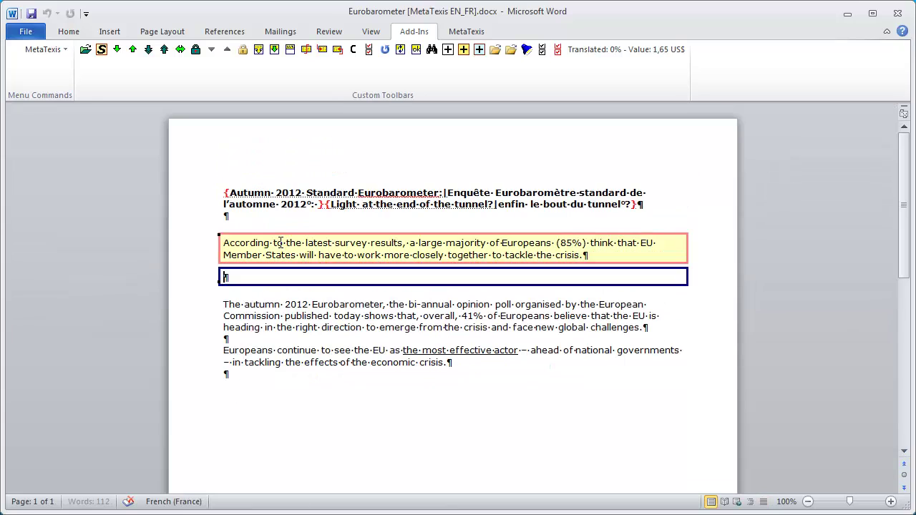
- Enter French translations for the survey-results, autumn 2012 Eurobarometer and most-effective-actor paragraphs
{"action": "type", "text": "Sel"}
{"action": "type", "text": "on les résultats de la dernière enquête en date, une large majorité d’Européens (85 %) pense que les États membres de l’Union devront coopérer plus étroitement pour venir à bout de la crise."}
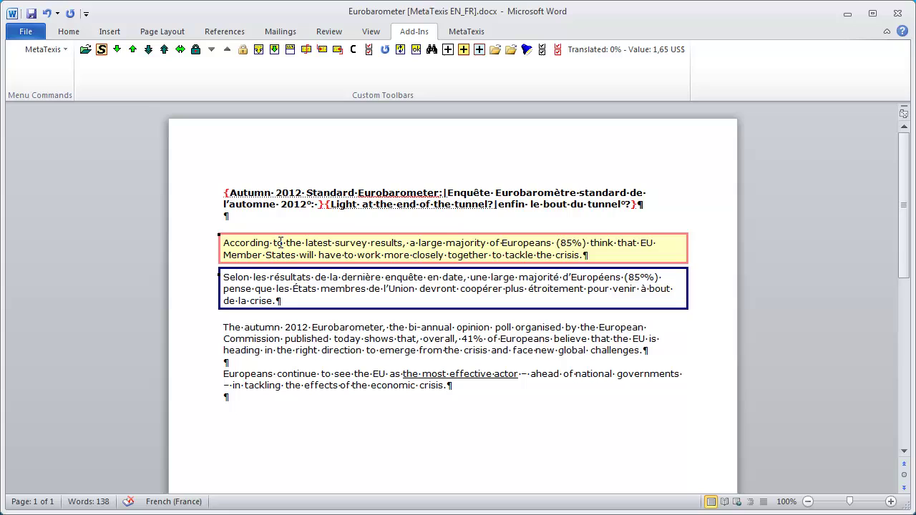
{"action": "key", "text": "alt+Down"}
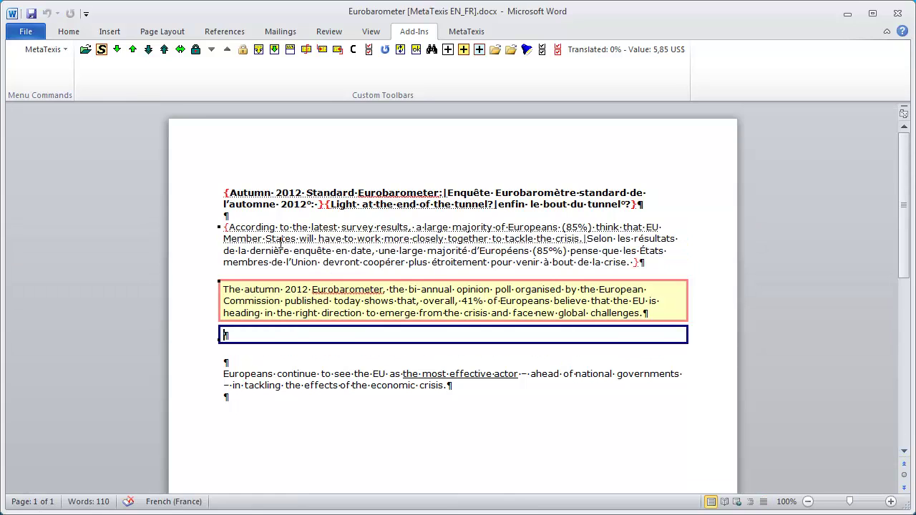
{"action": "type", "text": "L’enquête Eurobaromètre de l’automne 2012, sondage d’opinion semestriel organisé par la Commission européenne et publié ce jour, montre que dans l’ensemble, 41 % des Européens considèrent que l’Union suit la bonne direction pour so"}
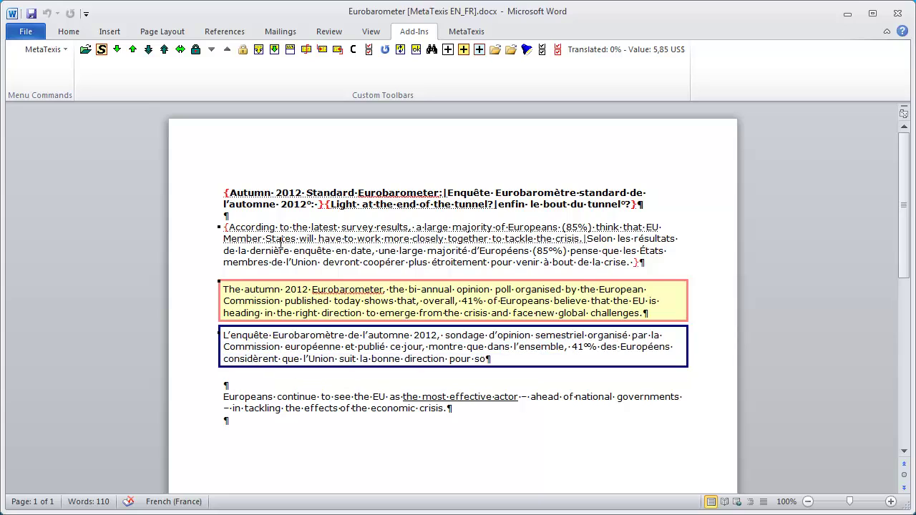
{"action": "type", "text": "rtir de la crise et relever de nouveaux défis mondiaux."}
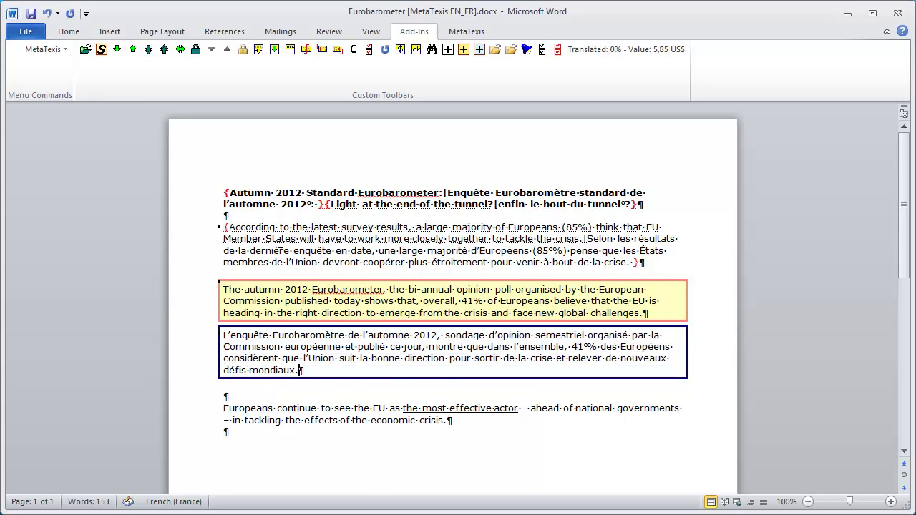
{"action": "key", "text": "alt+Down"}
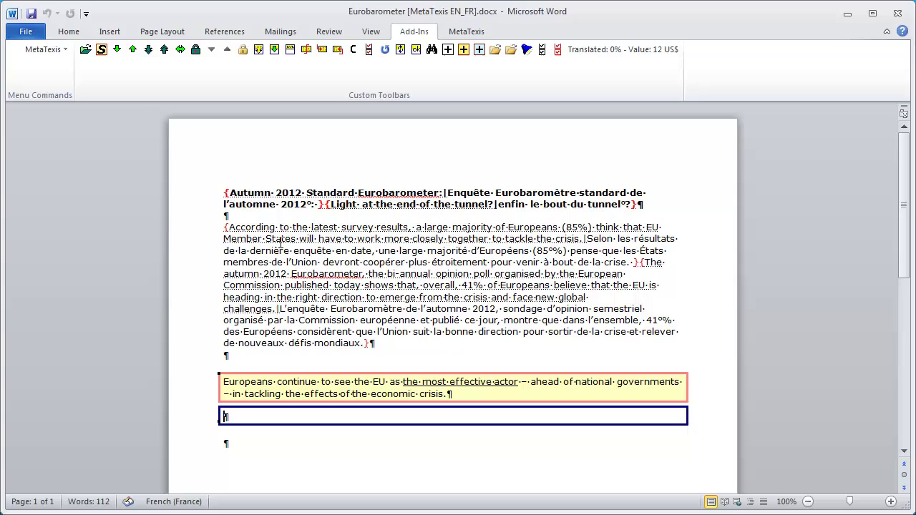
{"action": "type", "text": "Les Européens continuent également à voir en l’Union européenne l’acteur le plus efficace,"}
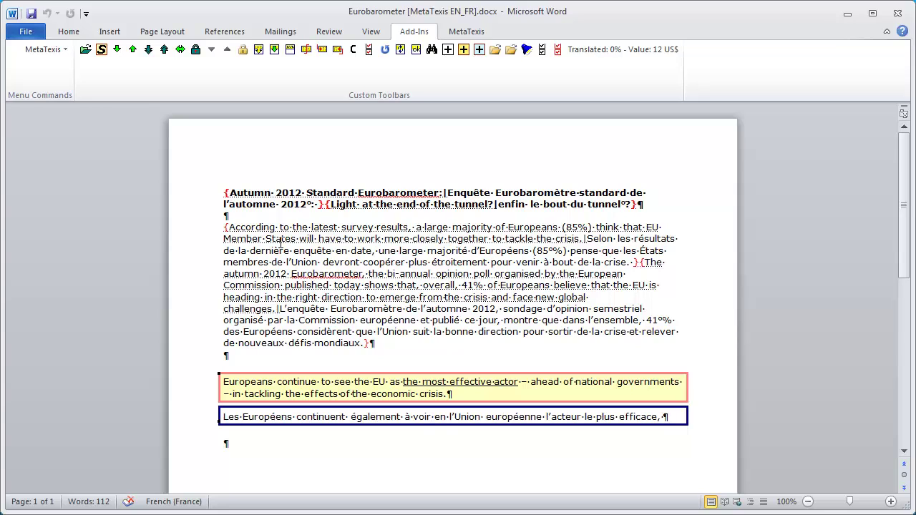
{"action": "type", "text": " devant les gouvernements nationaux, pour s’attaquer aux effets de la crise économique."}
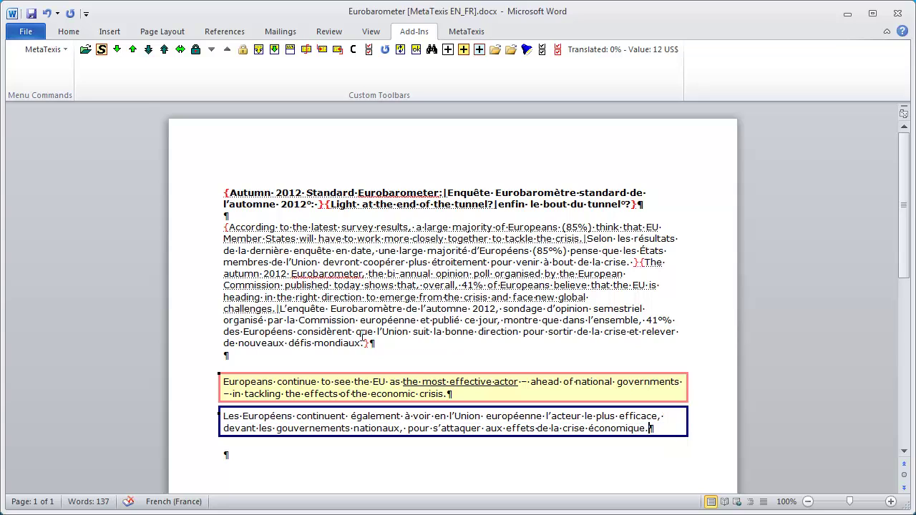
- Underline « l’acteur le plus efficace », save the final unit and decline moving on
{"action": "left_click", "coordinate": [547, 415]}
{"action": "key", "text": "shift+Right"}
{"action": "key", "text": "shift+Right"}
{"action": "key", "text": "shift+Right"}
{"action": "key", "text": "shift+Right"}
{"action": "key", "text": "shift+Right"}
{"action": "key", "text": "shift+Right"}
{"action": "key", "text": "shift+Right"}
{"action": "key", "text": "shift+Right"}
{"action": "key", "text": "shift+Right"}
{"action": "key", "text": "shift+Right"}
{"action": "key", "text": "shift+Right"}
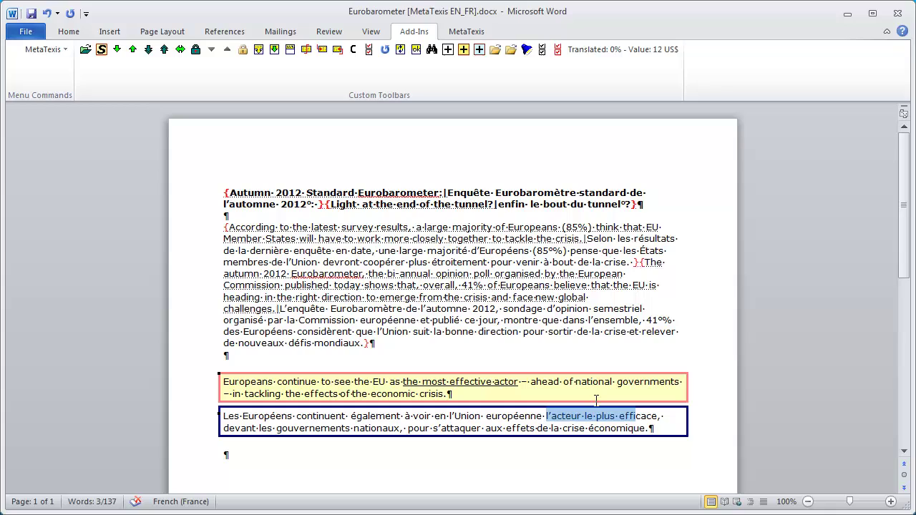
{"action": "key", "text": "shift+Right"}
{"action": "key", "text": "shift+Right"}
{"action": "key", "text": "shift+Right"}
{"action": "key", "text": "shift+Right"}
{"action": "key", "text": "ctrl+u"}
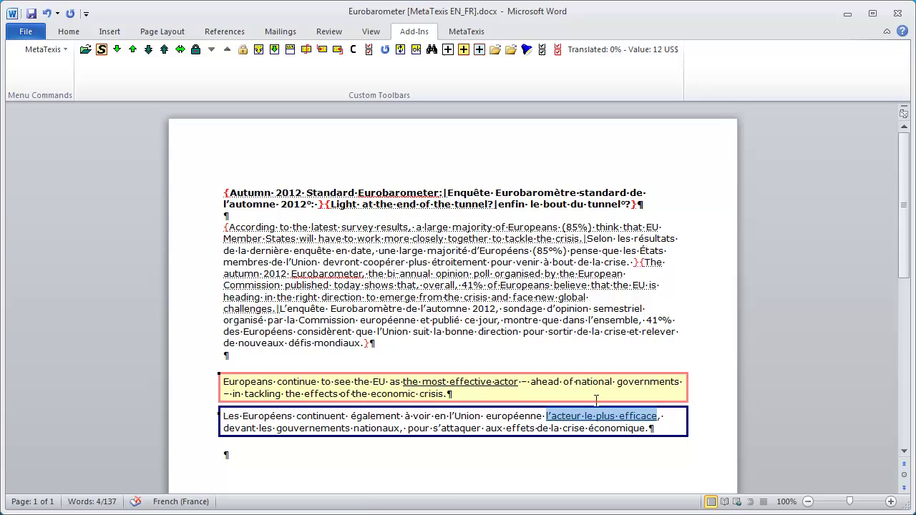
{"action": "key", "text": "alt+Down"}
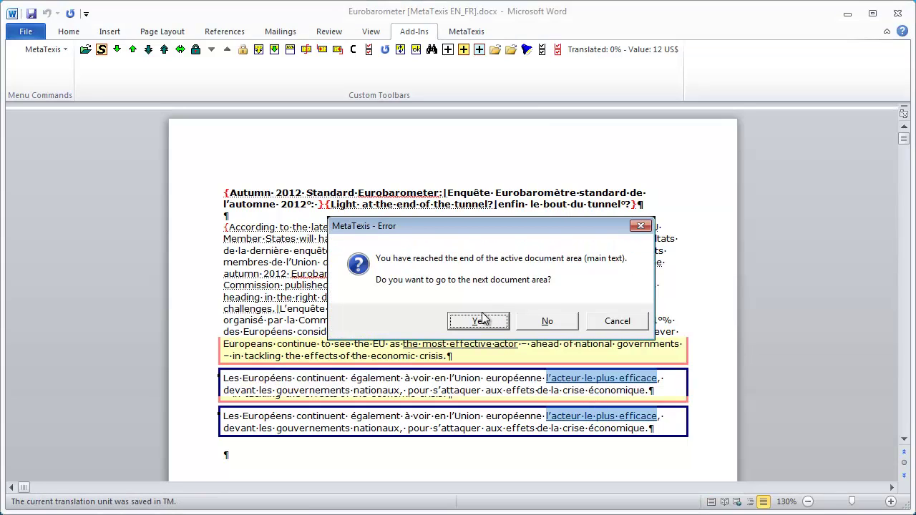
{"action": "left_click", "coordinate": [549, 321]}
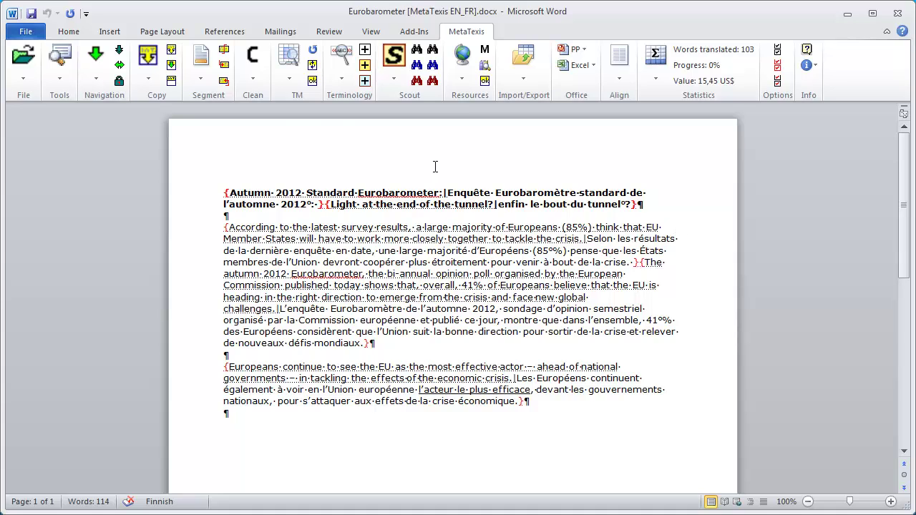
- Make the clean final version and save it as Eurobarometer [FR].docx
{"action": "left_click", "coordinate": [252, 85]}
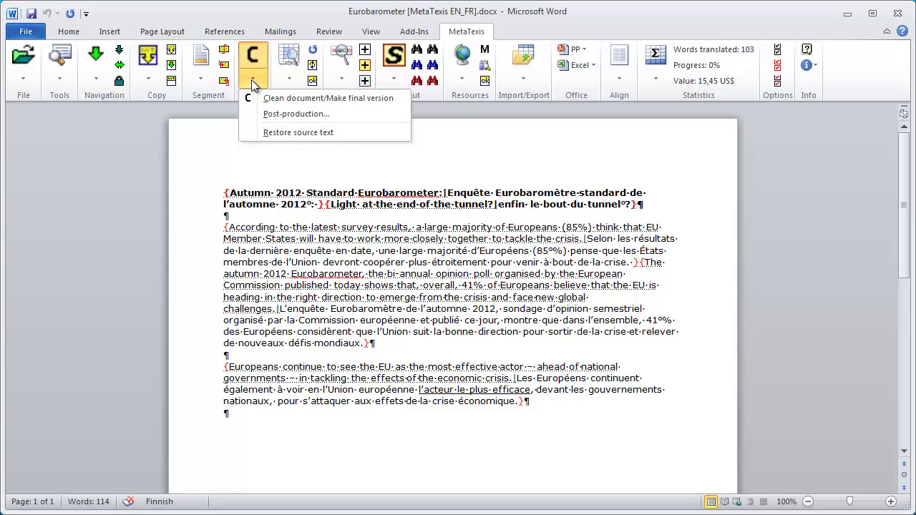
{"action": "left_click", "coordinate": [280, 99]}
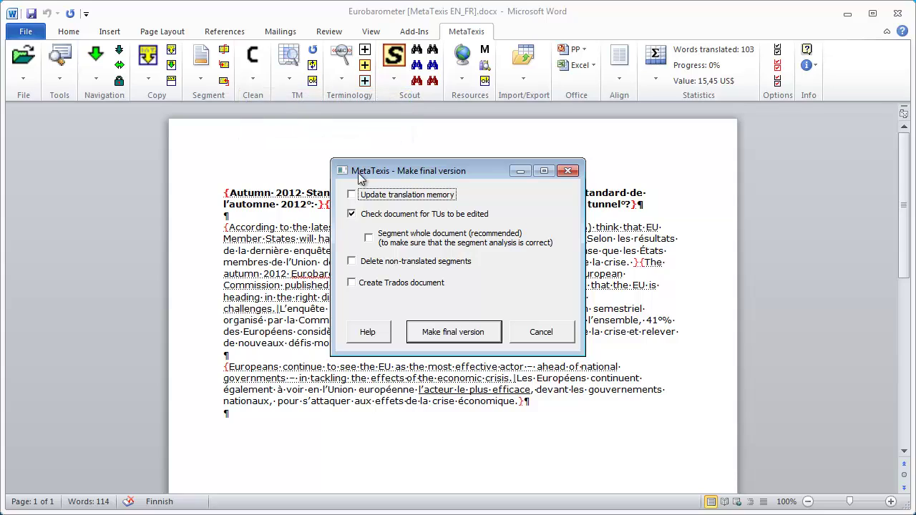
{"action": "left_click", "coordinate": [445, 336]}
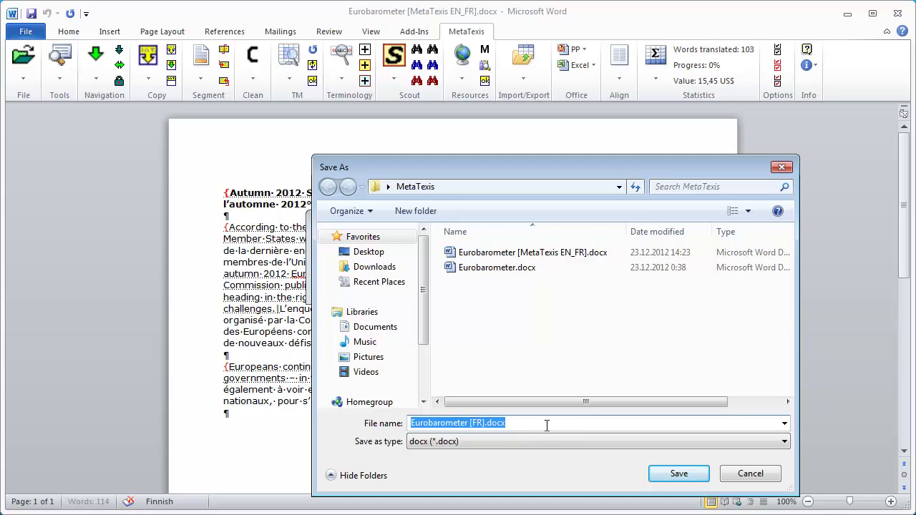
{"action": "left_click", "coordinate": [677, 475]}
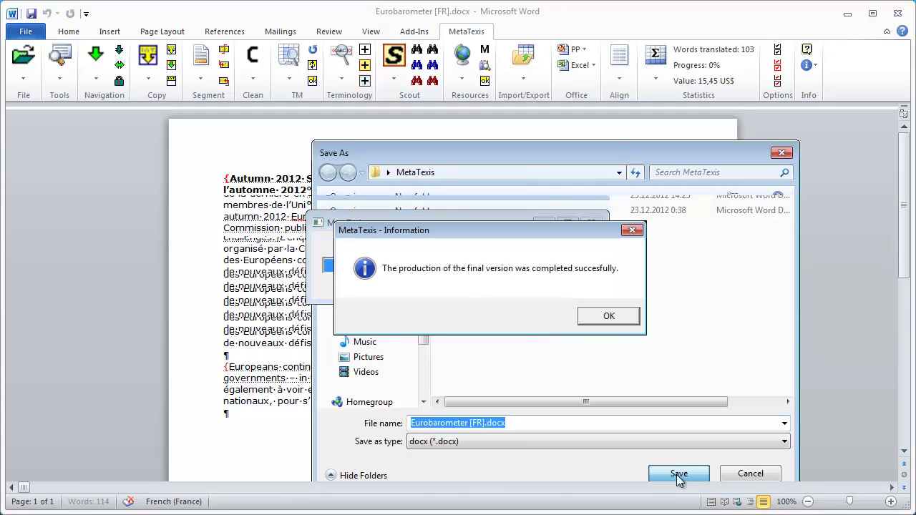
- Dismiss the success message and open Eurobarometer [FR].docx to check the French result
{"action": "left_click", "coordinate": [611, 315]}
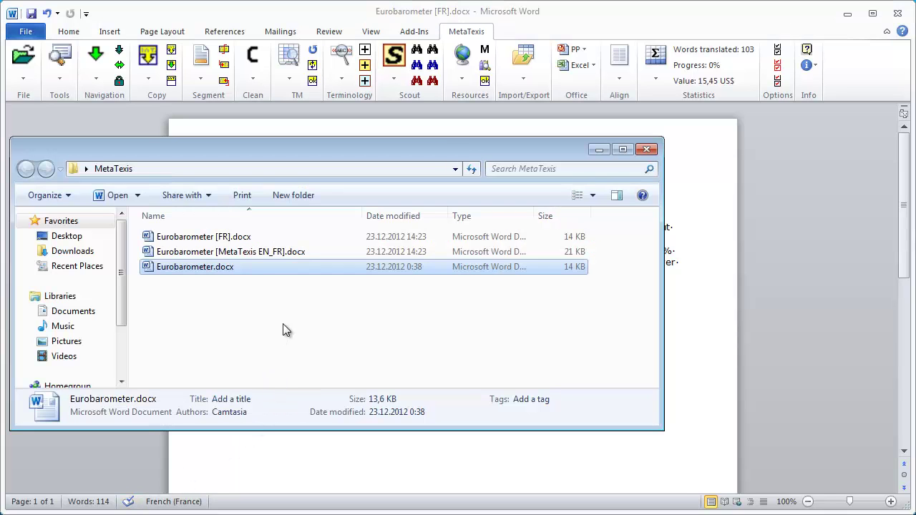
{"action": "left_click", "coordinate": [240, 251]}
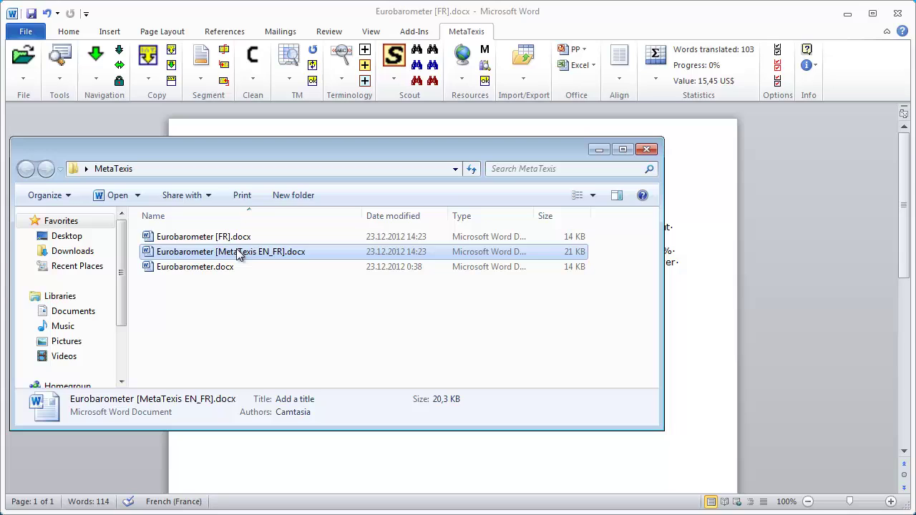
{"action": "left_click", "coordinate": [240, 238]}
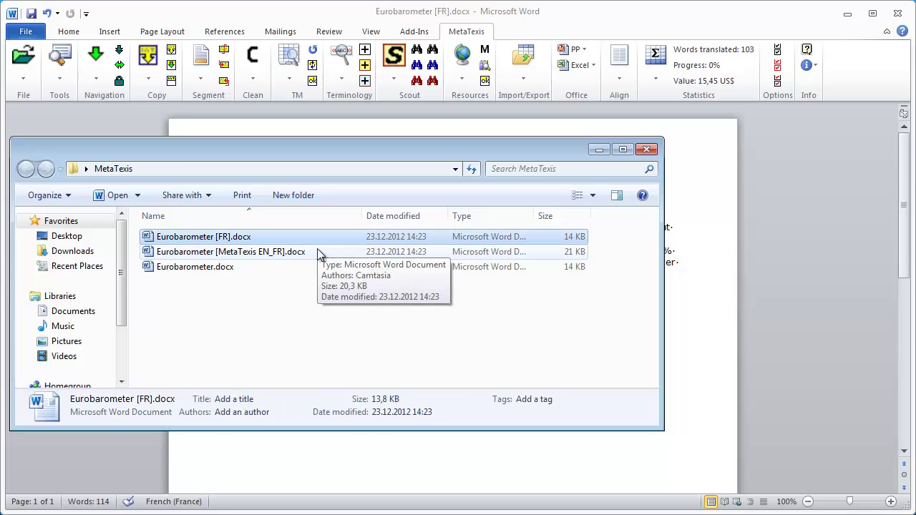
{"action": "double_click", "coordinate": [207, 241]}
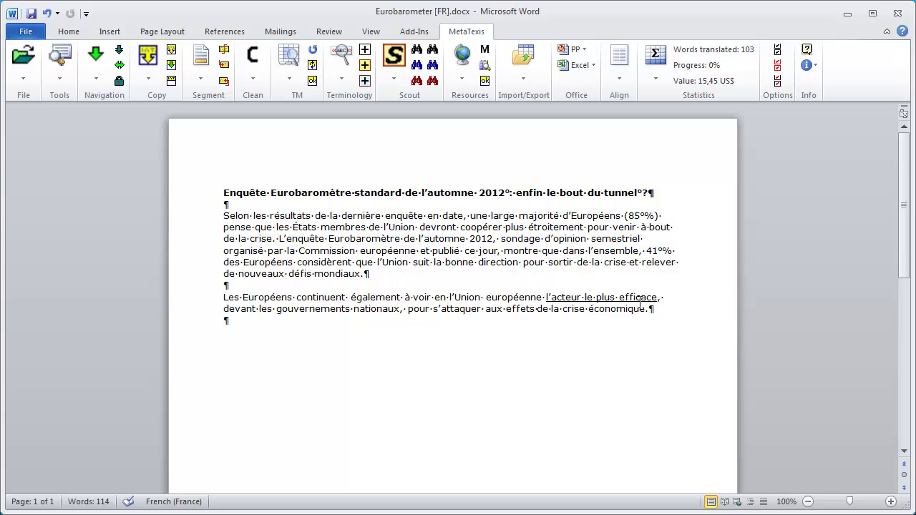
{"action": "left_click", "coordinate": [848, 13]}
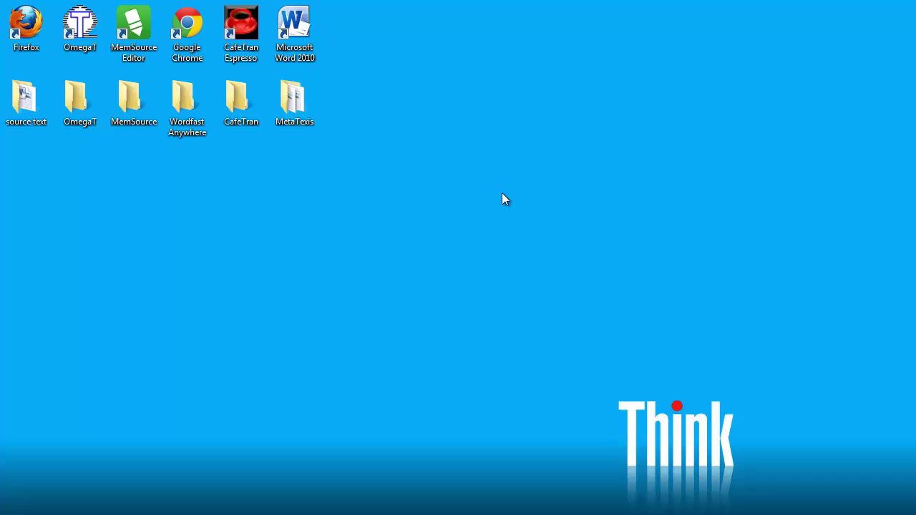